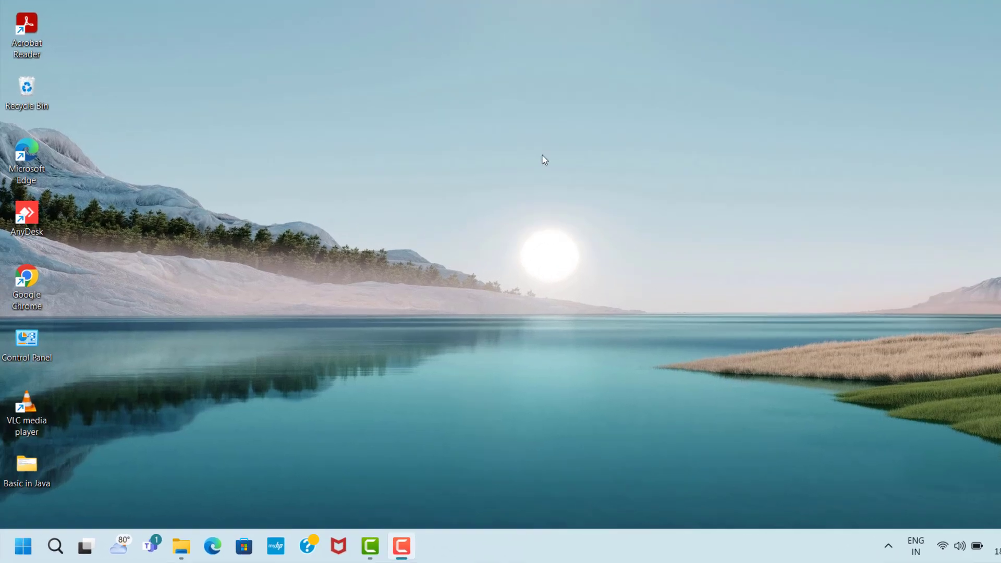
Open the roaming application data folder by running %appdata%
{"action": "key", "text": "super+r"}
{"action": "type", "text": "%"}
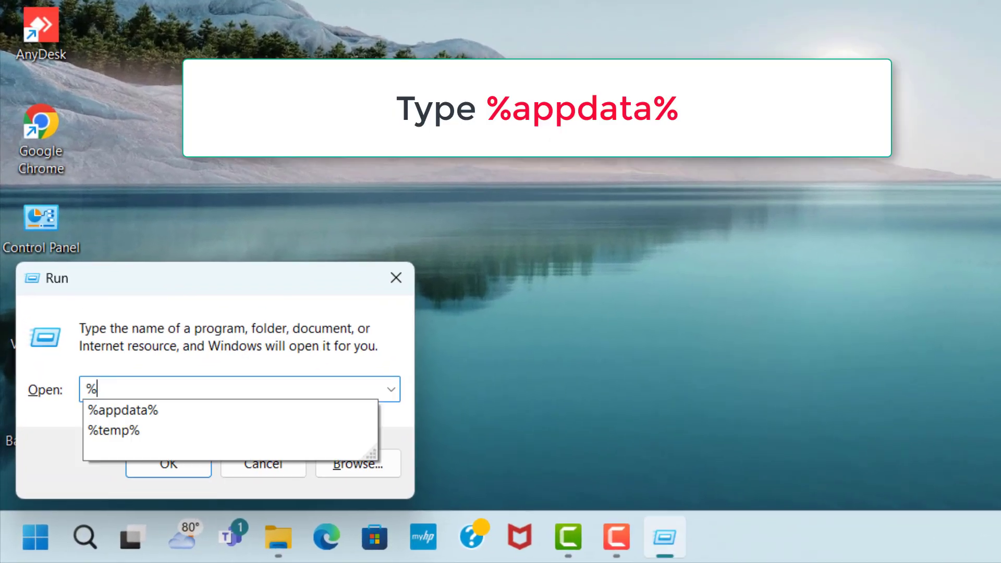
{"action": "type", "text": "appdat"}
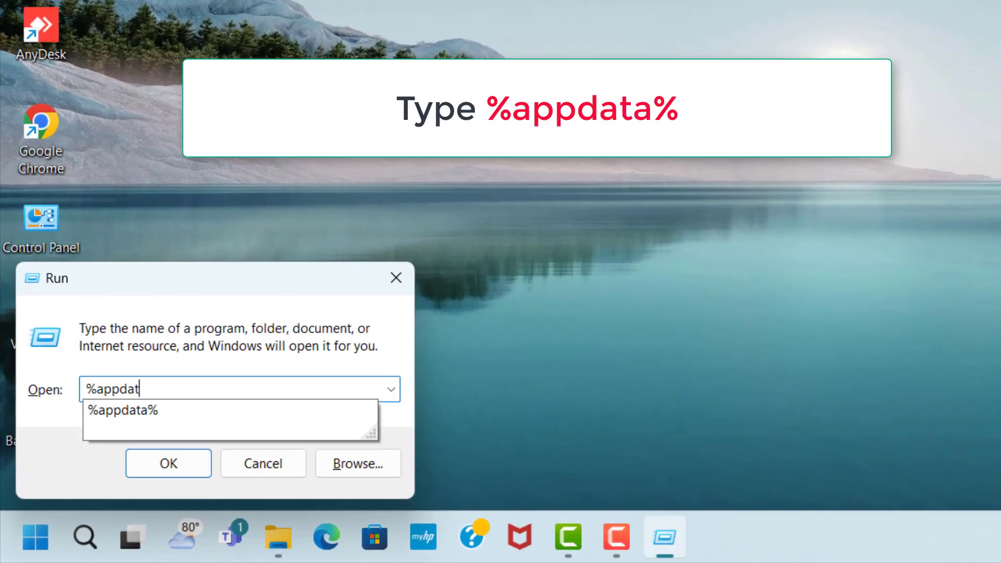
{"action": "type", "text": "a%"}
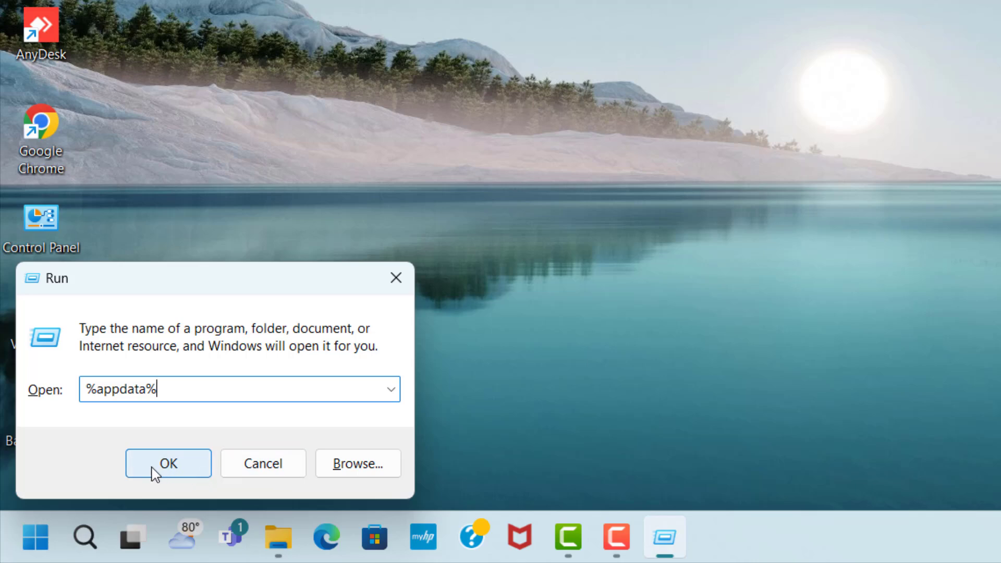
{"action": "left_click", "coordinate": [195, 467]}
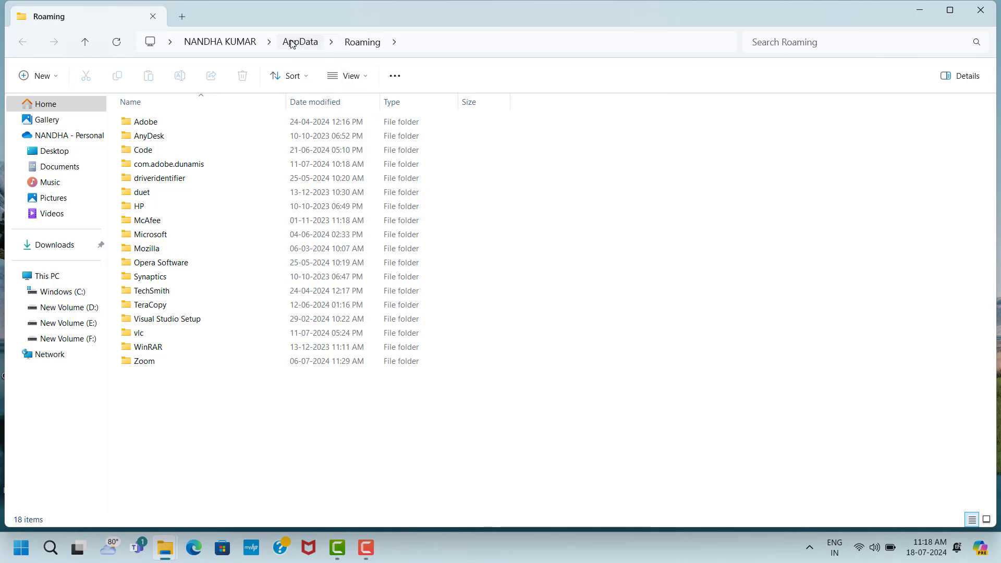
Go up to the AppData folder and open the Temp folder inside Local
{"action": "left_click", "coordinate": [306, 46]}
{"action": "left_click", "coordinate": [198, 123]}
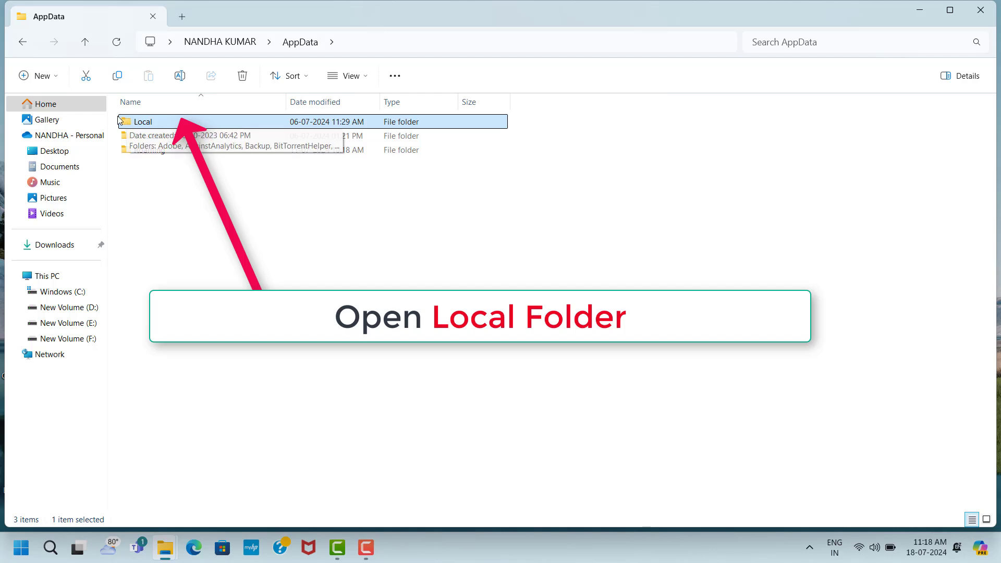
{"action": "double_click", "coordinate": [169, 125]}
{"action": "left_click", "coordinate": [122, 460]}
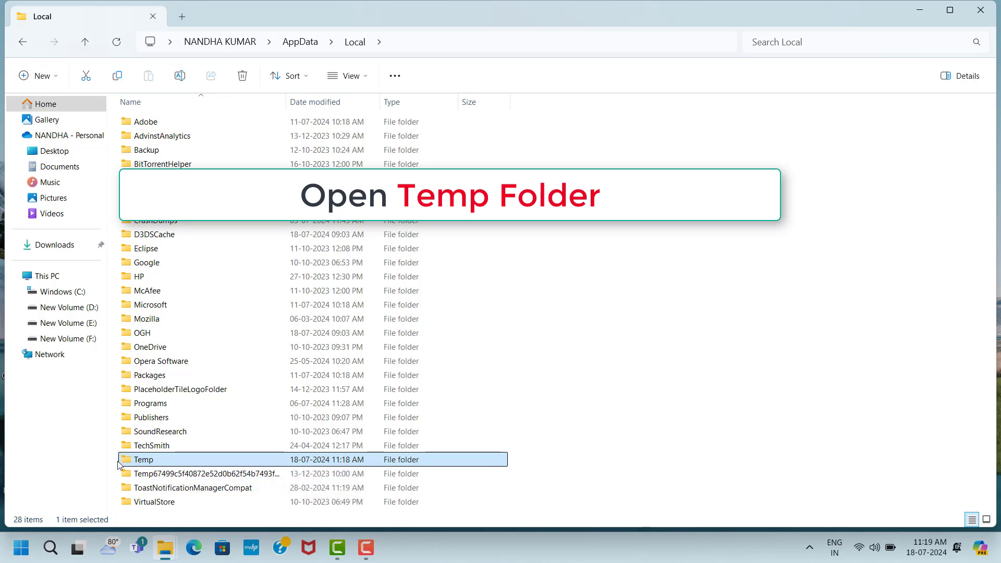
{"action": "double_click", "coordinate": [172, 463]}
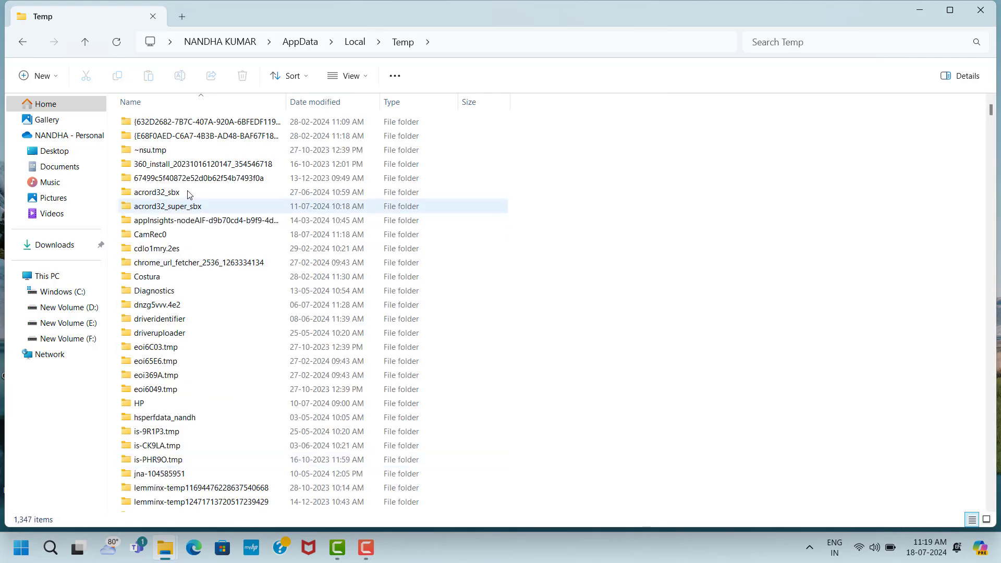
Select all files and folders in the AppData Local Temp folder for deletion
{"action": "left_click", "coordinate": [207, 125]}
{"action": "key", "text": "ctrl+a"}
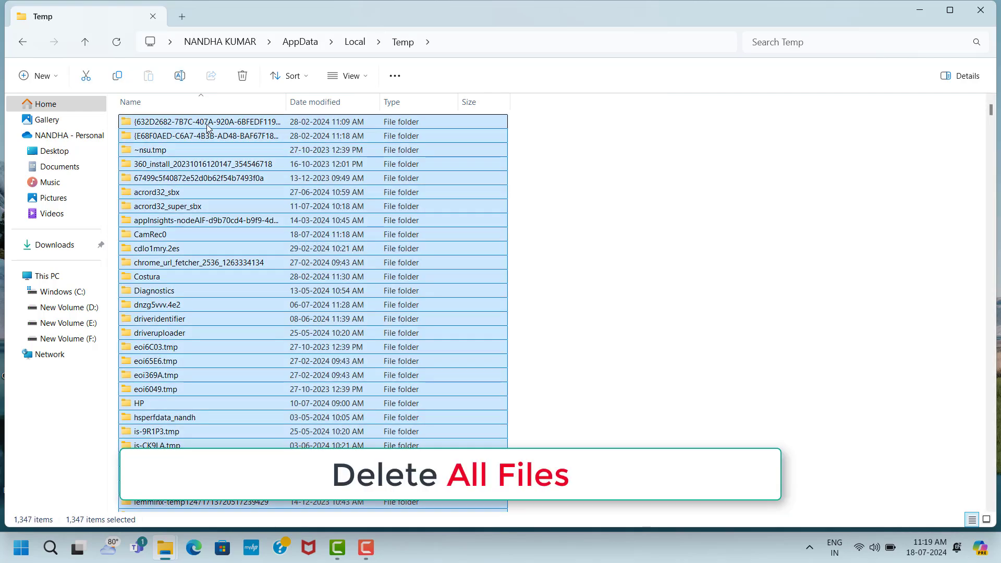
{"action": "right_click", "coordinate": [207, 125]}
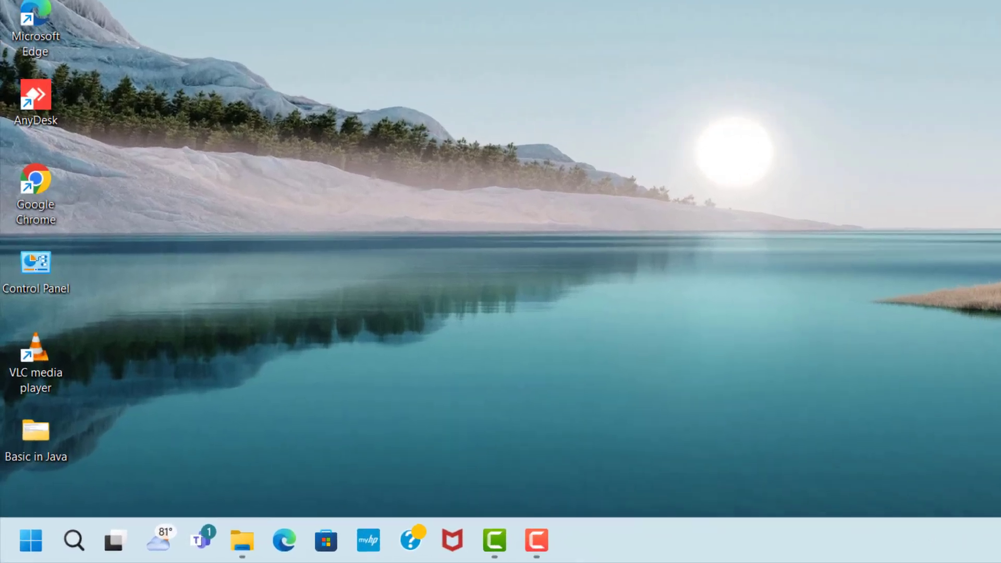
Open the Windows Temp folder by running temp, and select all its files and folders for deletion
{"action": "key", "text": "super+r"}
{"action": "type", "text": "temp"}
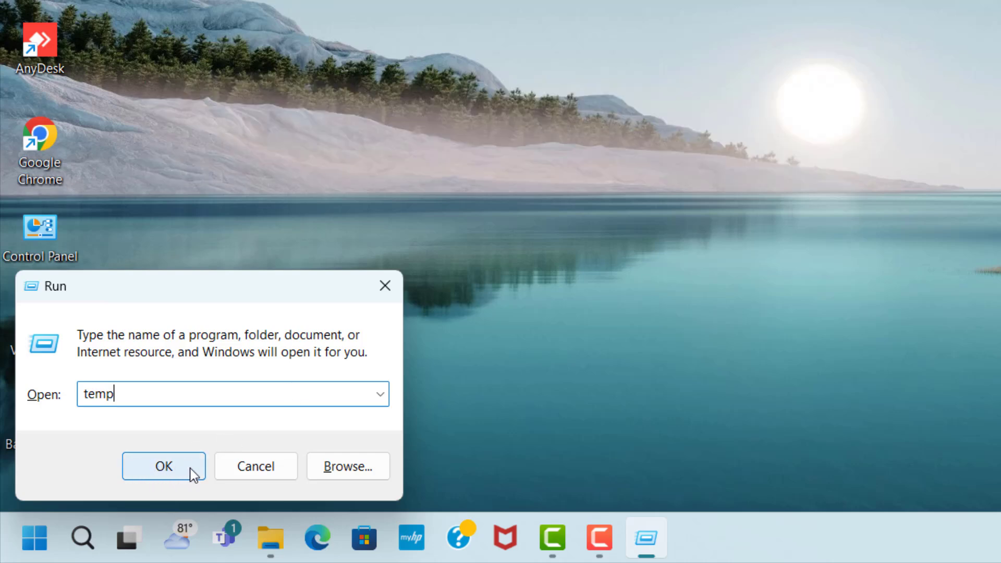
{"action": "left_click", "coordinate": [186, 471]}
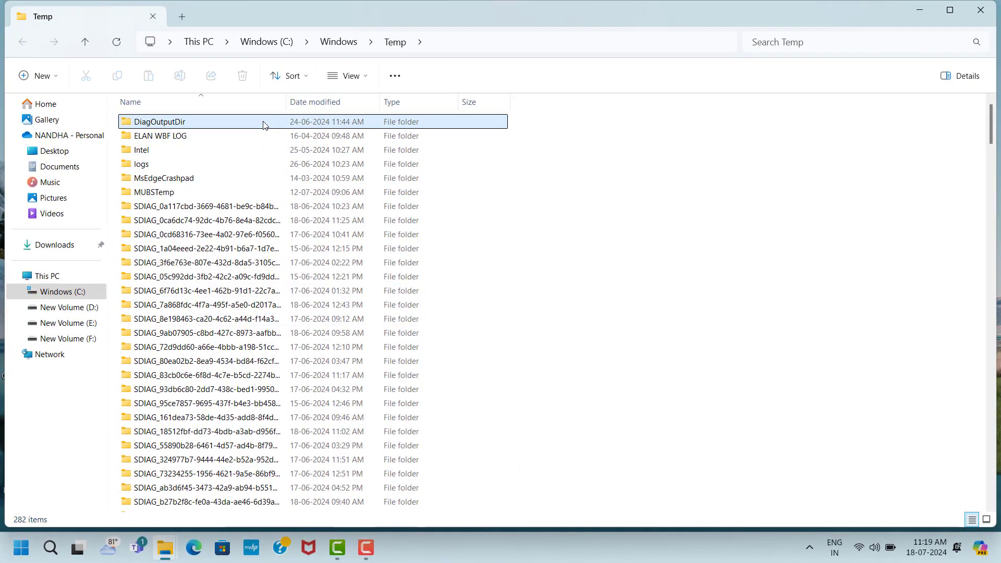
{"action": "left_click", "coordinate": [263, 124]}
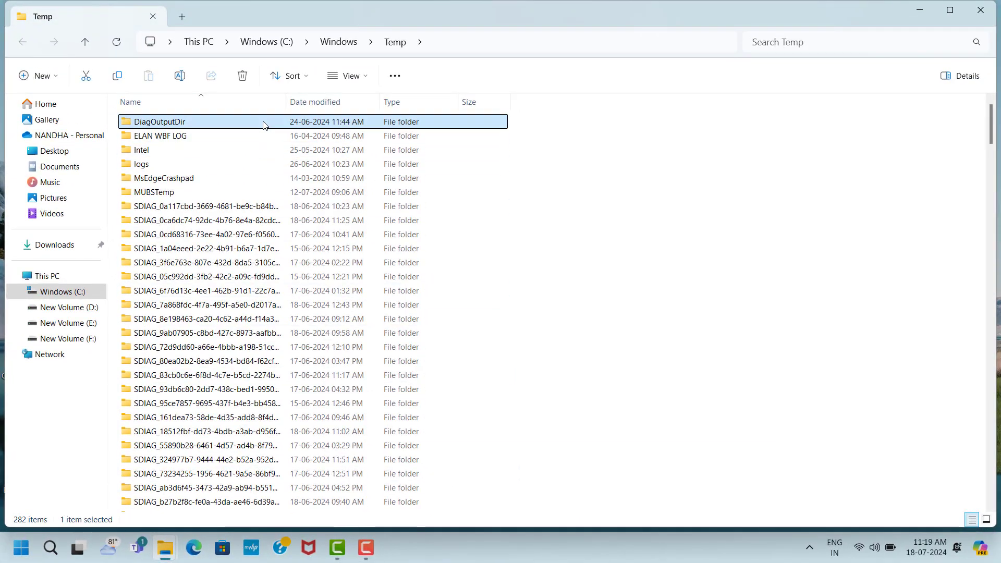
{"action": "key", "text": "ctrl+a"}
{"action": "right_click", "coordinate": [261, 121]}
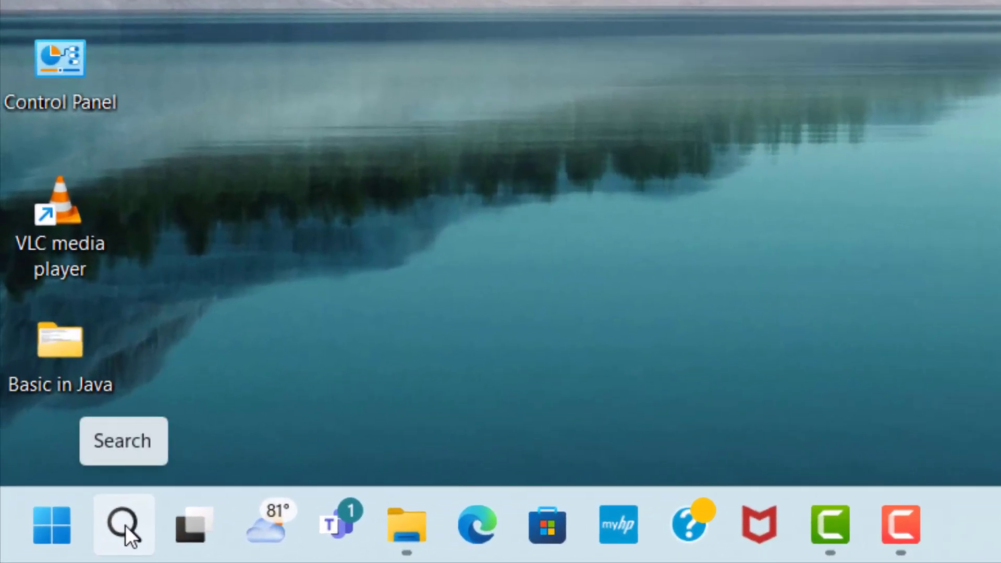
Search Windows for the Check for updates setting, open it and start a check for Windows updates
{"action": "left_click", "coordinate": [125, 525]}
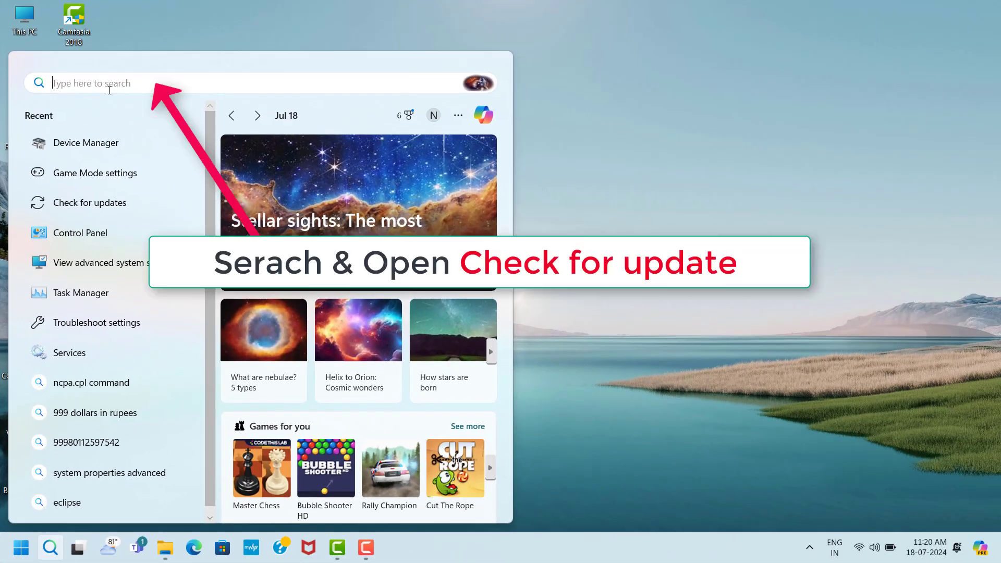
{"action": "type", "text": "che"}
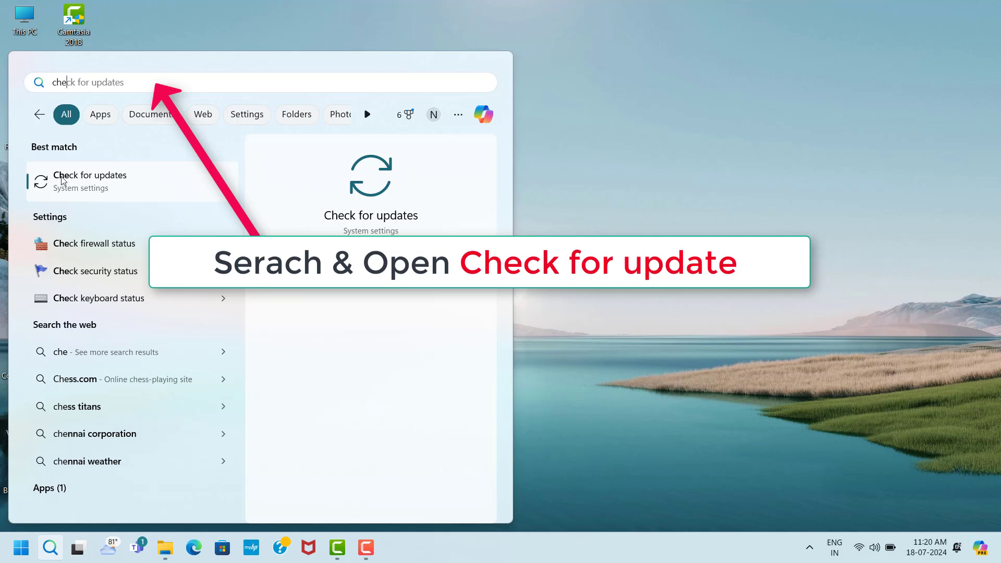
{"action": "left_click", "coordinate": [178, 184]}
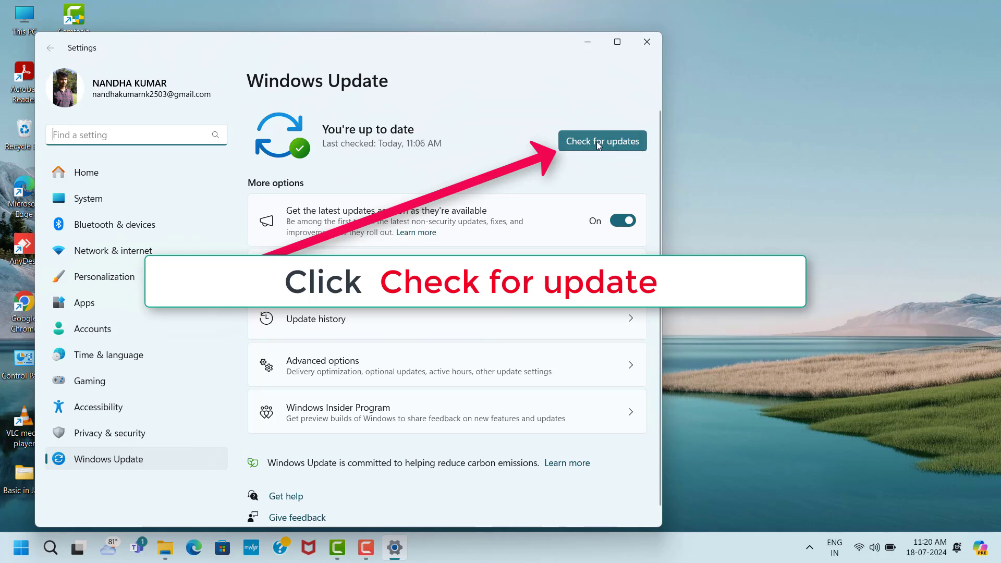
{"action": "left_click", "coordinate": [614, 146]}
{"action": "left_click", "coordinate": [618, 149]}
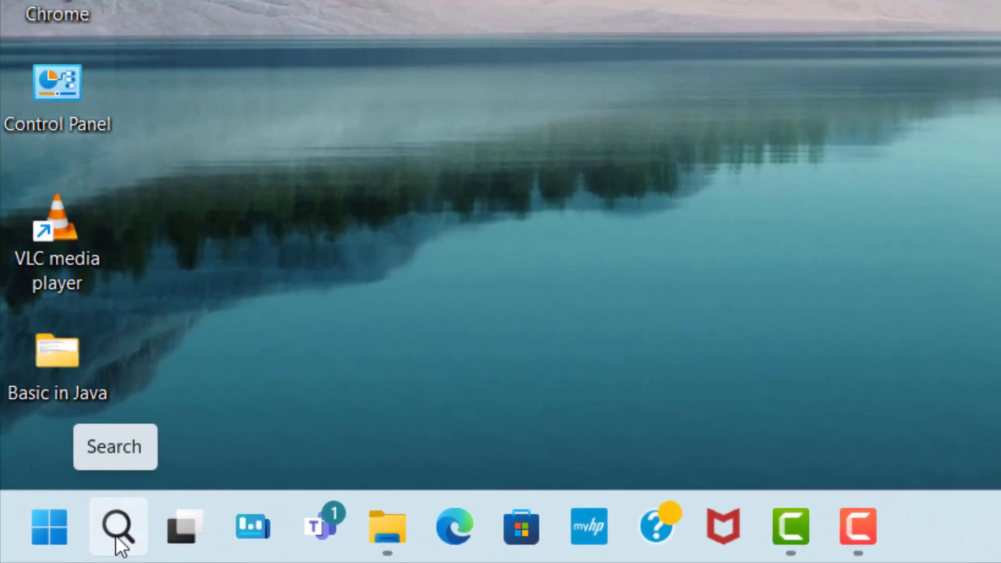
Search Windows for the Game Mode settings, open them and turn Game Mode on
{"action": "left_click", "coordinate": [124, 542]}
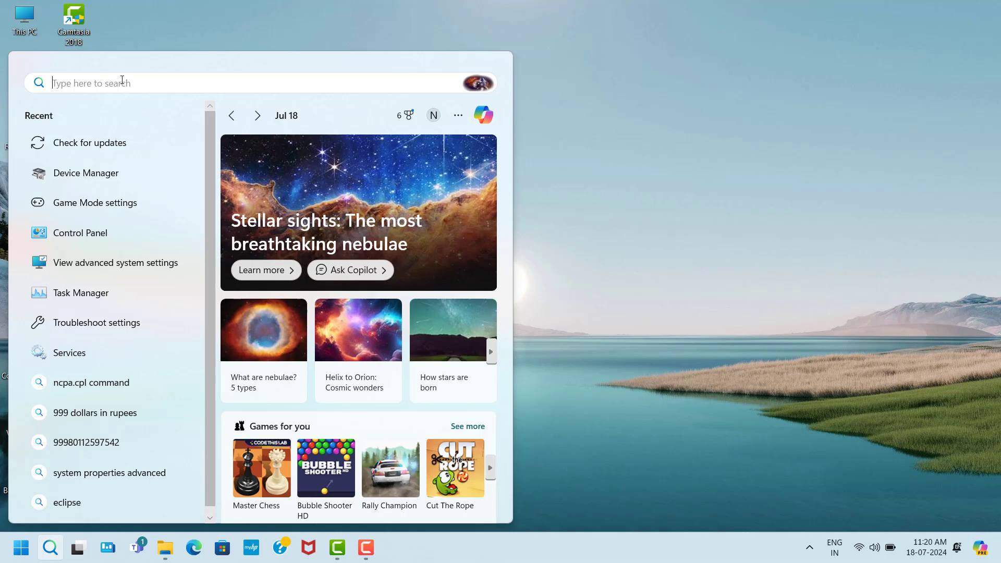
{"action": "type", "text": "game ba"}
{"action": "key", "text": "BackSpace"}
{"action": "key", "text": "BackSpace"}
{"action": "type", "text": "m"}
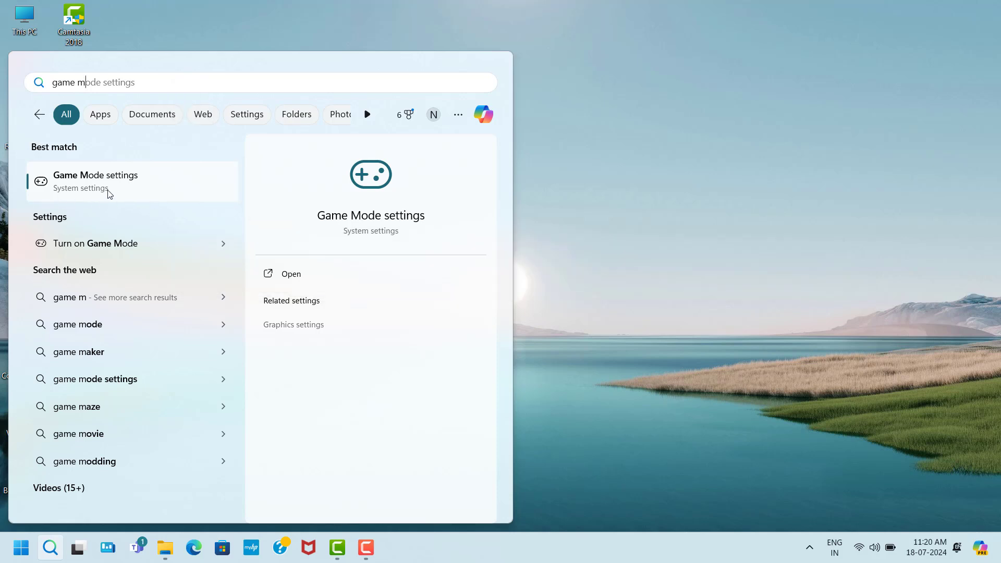
{"action": "left_click", "coordinate": [147, 189]}
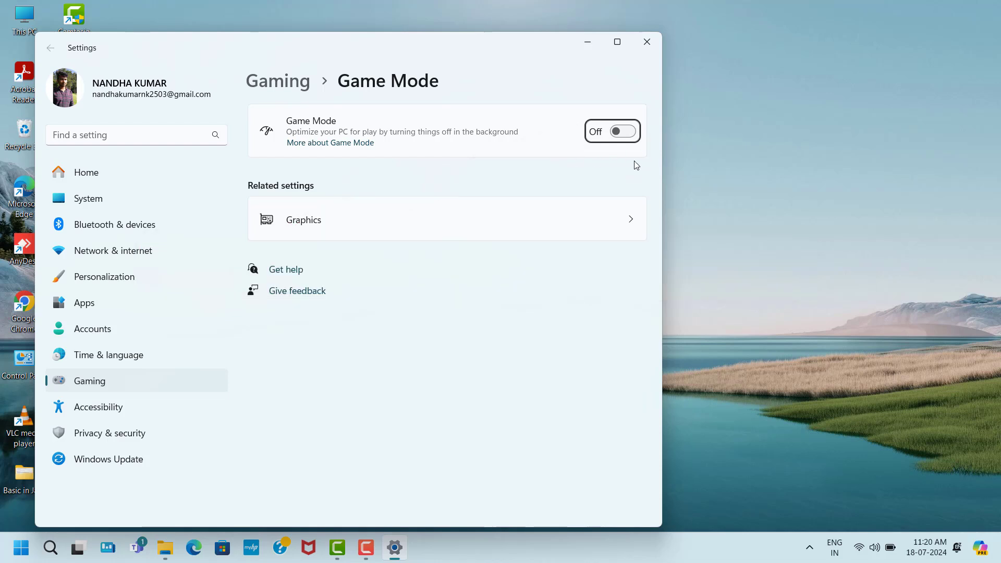
{"action": "left_click", "coordinate": [629, 134]}
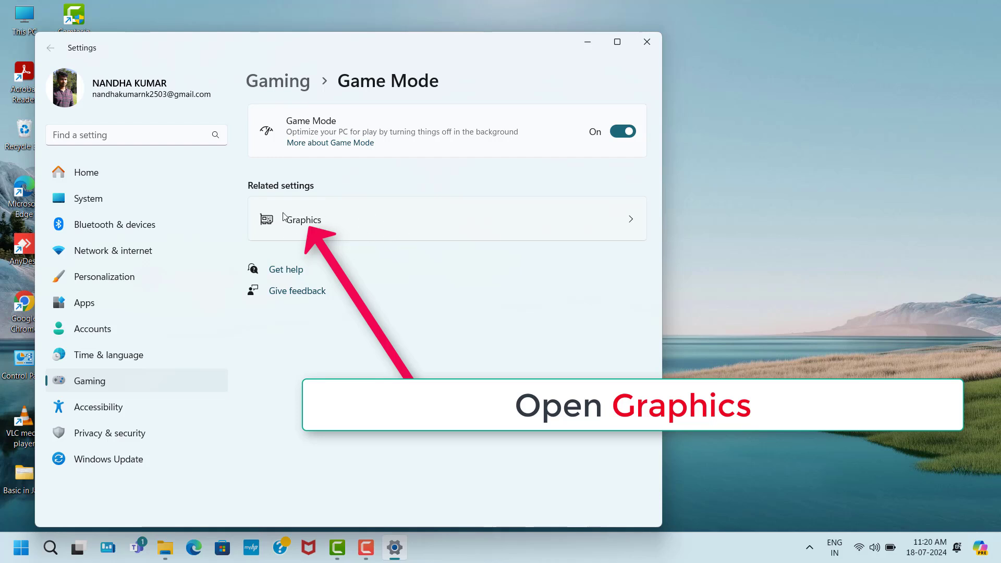
Turn on Optimizations for windowed games in the default graphics settings
{"action": "left_click", "coordinate": [400, 220]}
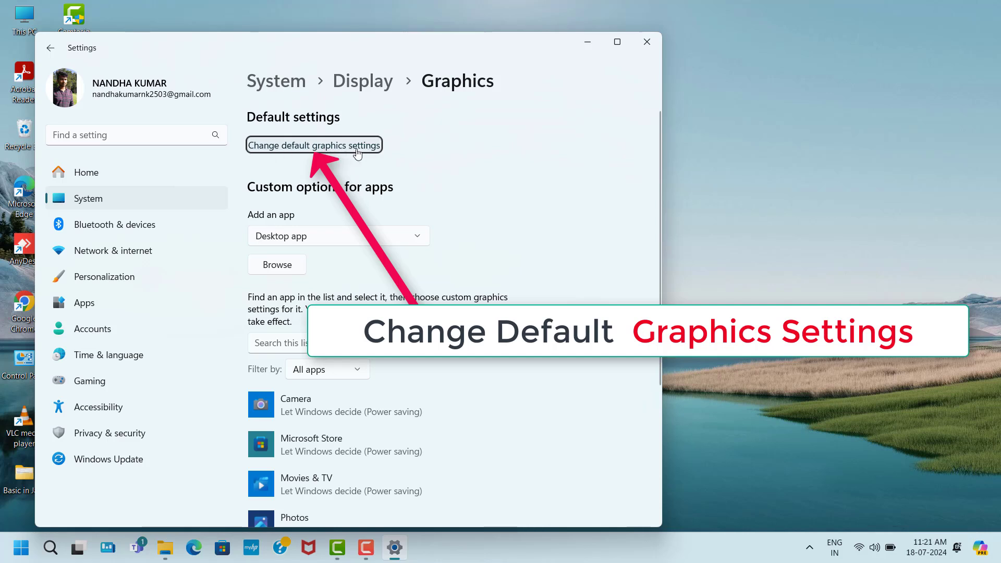
{"action": "left_click", "coordinate": [319, 147]}
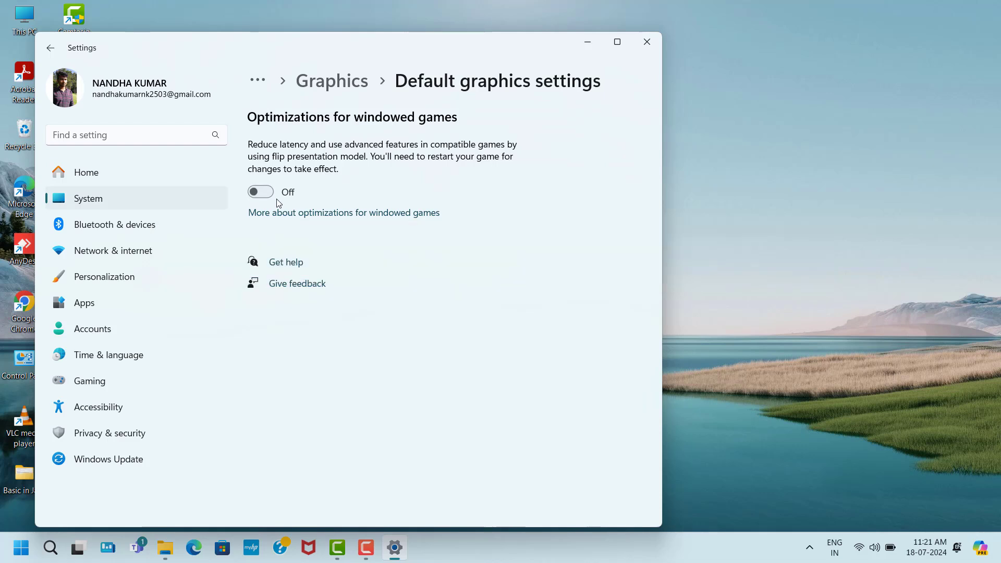
{"action": "left_click", "coordinate": [261, 192]}
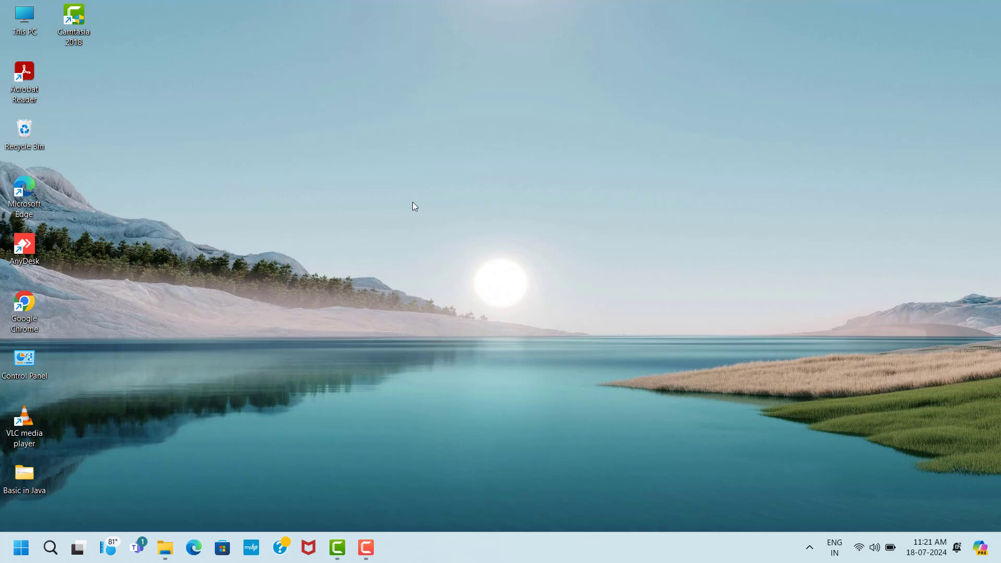
Switch to Google Chrome and search Google for "directx setup"
{"action": "double_click", "coordinate": [30, 302]}
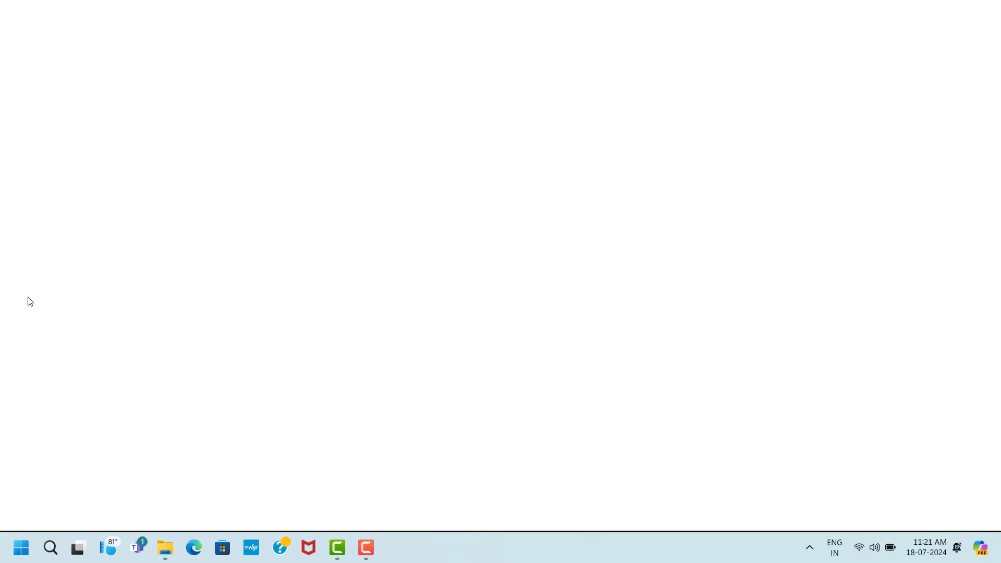
{"action": "left_click", "coordinate": [379, 290]}
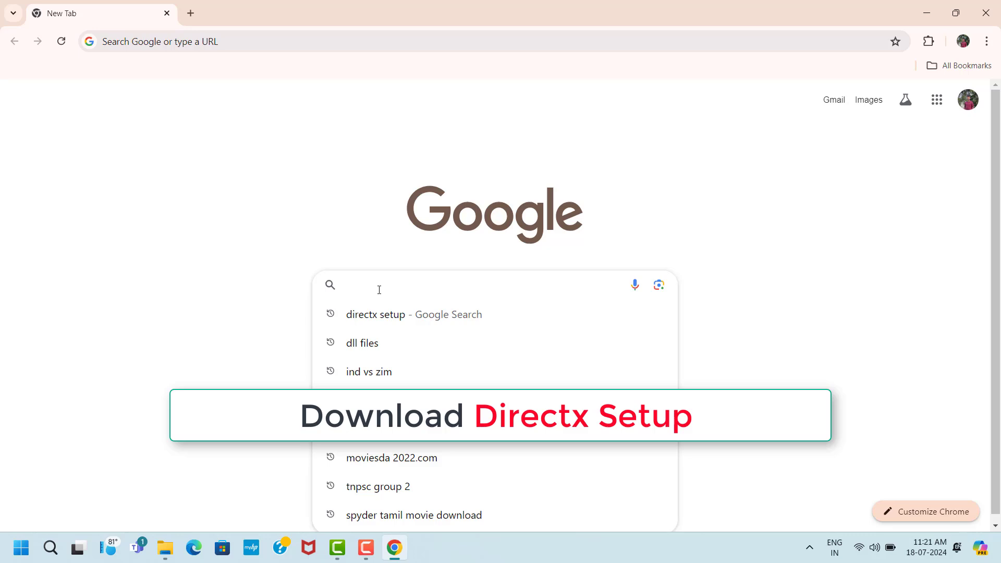
{"action": "type", "text": "di"}
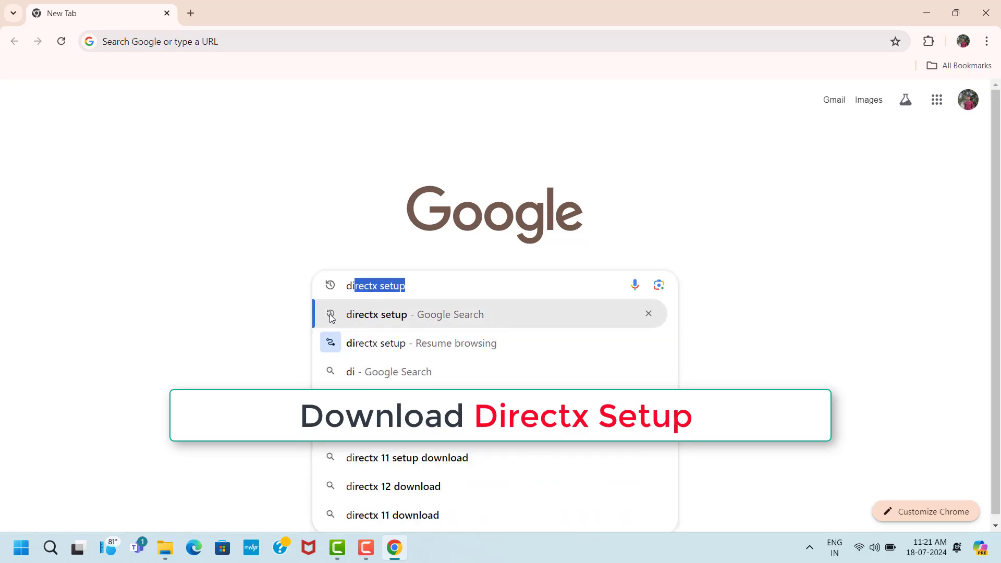
{"action": "left_click", "coordinate": [397, 321]}
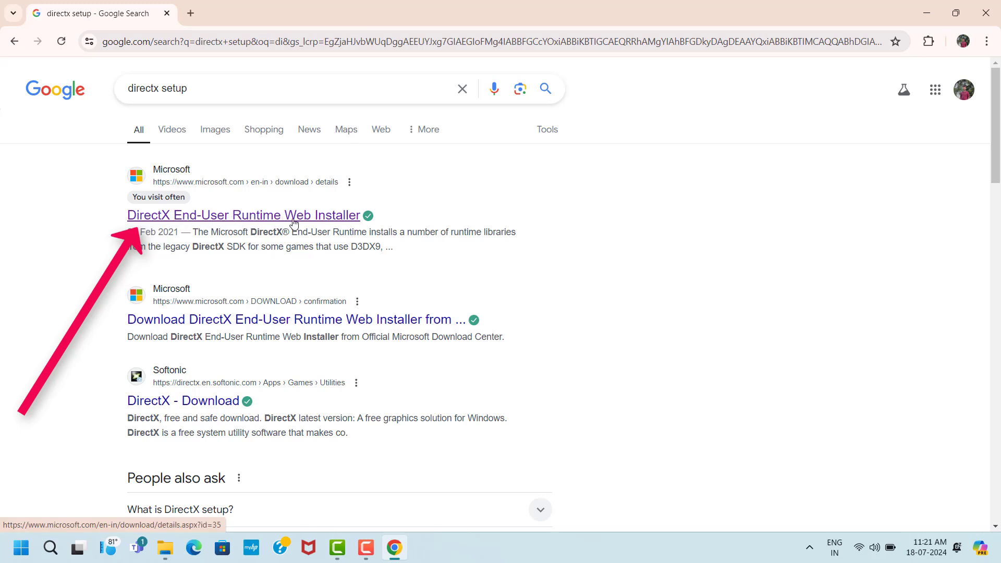
Open Microsoft's DirectX End-User Runtime Web Installer page and download the English installer
{"action": "left_click", "coordinate": [271, 217]}
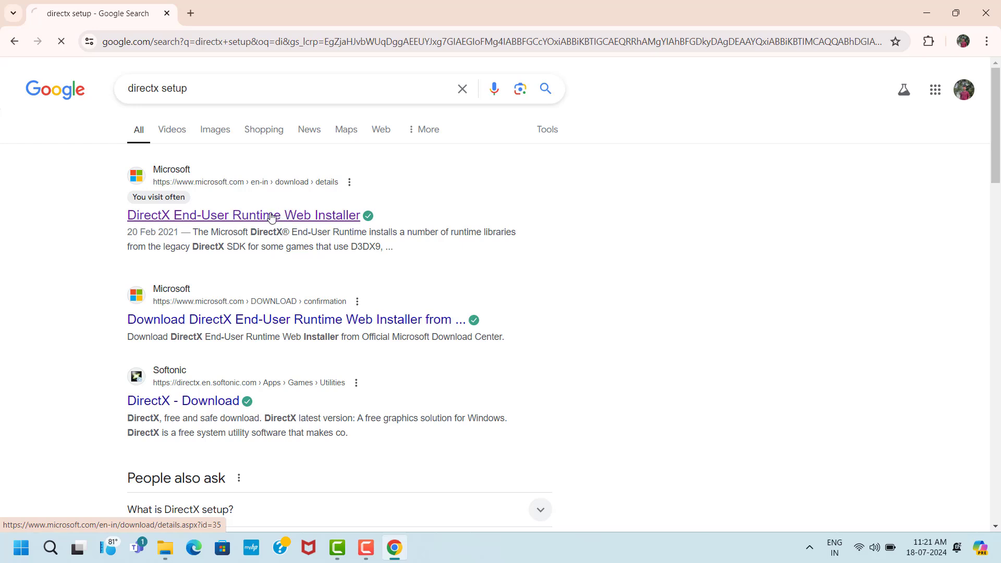
{"action": "scroll", "coordinate": [606, 209], "scroll_direction": "down", "scroll_amount": 5}
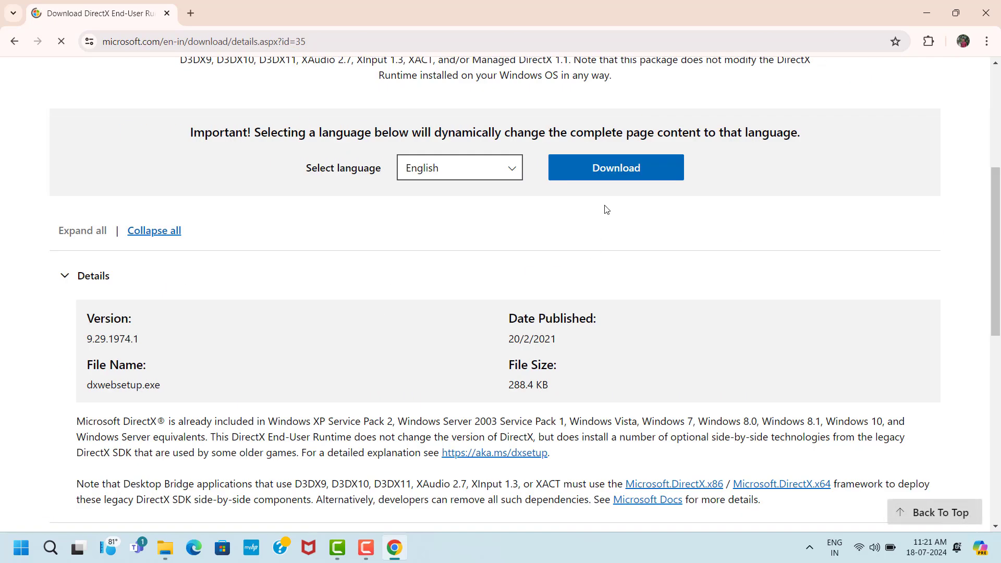
{"action": "left_click", "coordinate": [635, 180]}
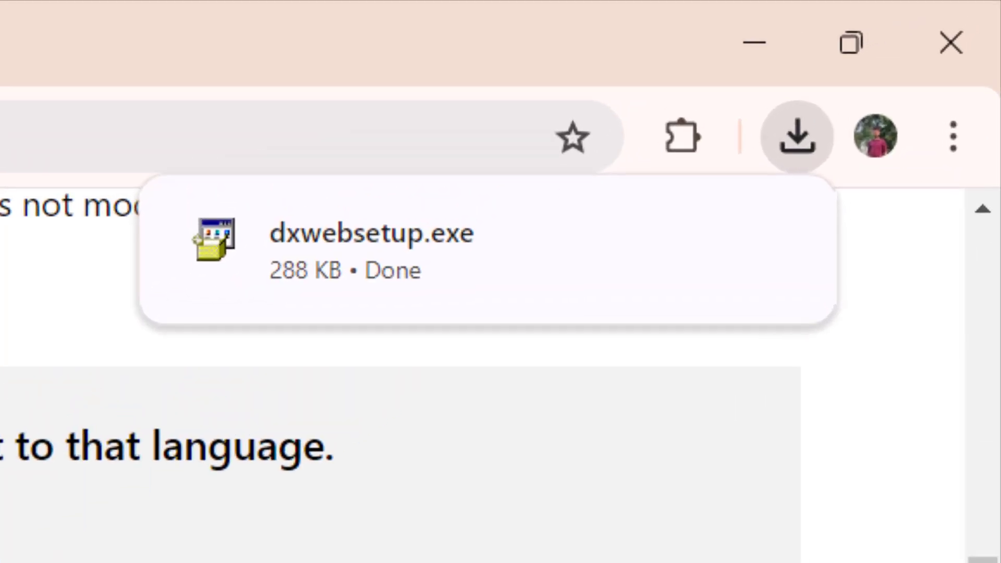
Launch the downloaded dxwebsetup.exe, accept the DirectX license agreement and proceed with the setup
{"action": "mouse_move", "coordinate": [795, 275]}
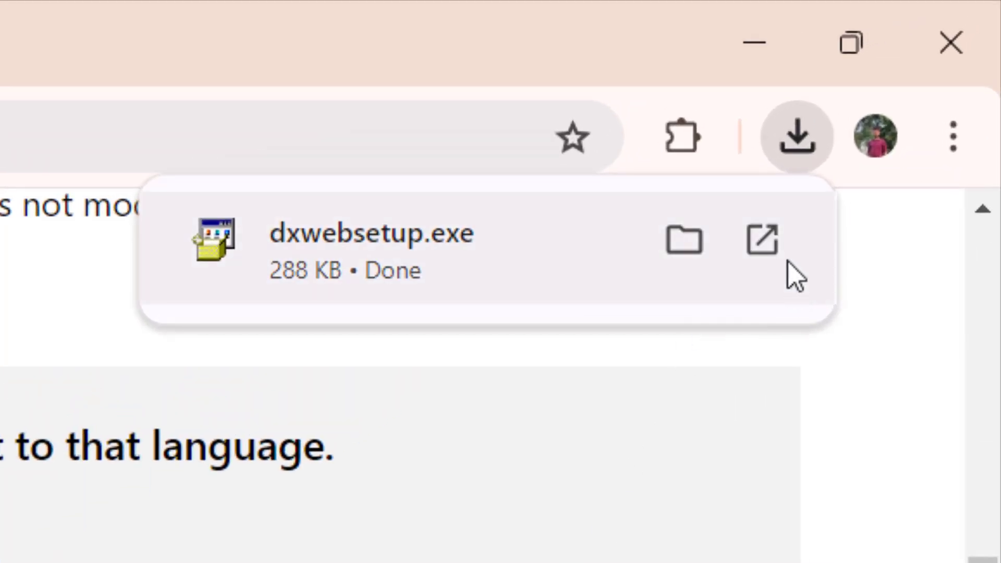
{"action": "left_click", "coordinate": [769, 239]}
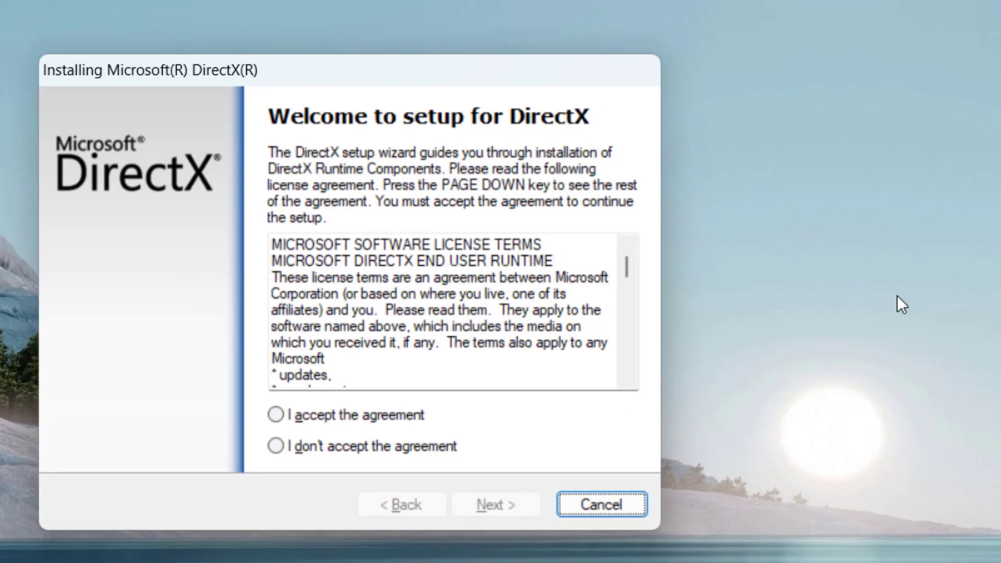
{"action": "left_click", "coordinate": [278, 420]}
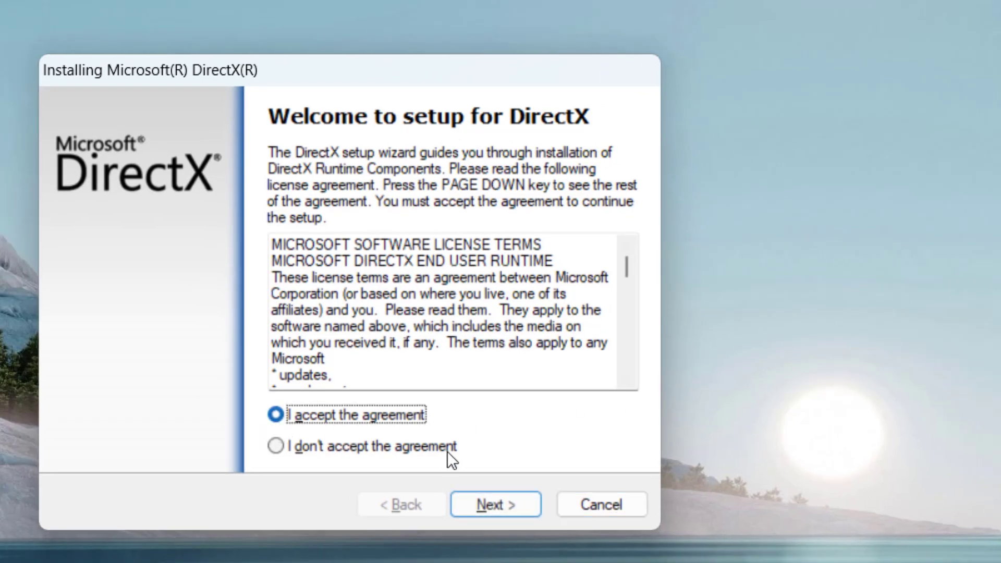
{"action": "left_click", "coordinate": [523, 503]}
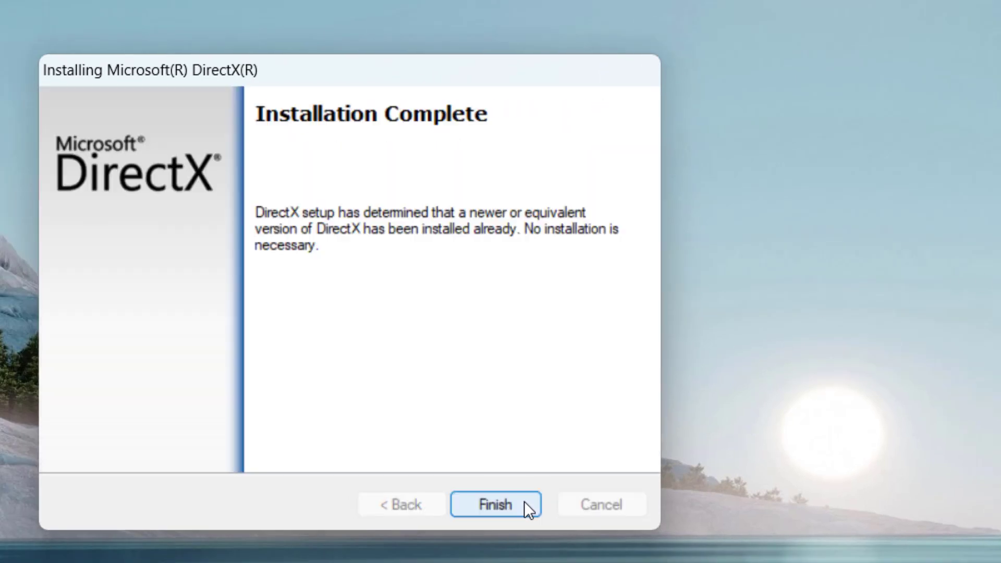
Finish the DirectX setup and open Device Manager from Windows search
{"action": "left_click", "coordinate": [524, 502]}
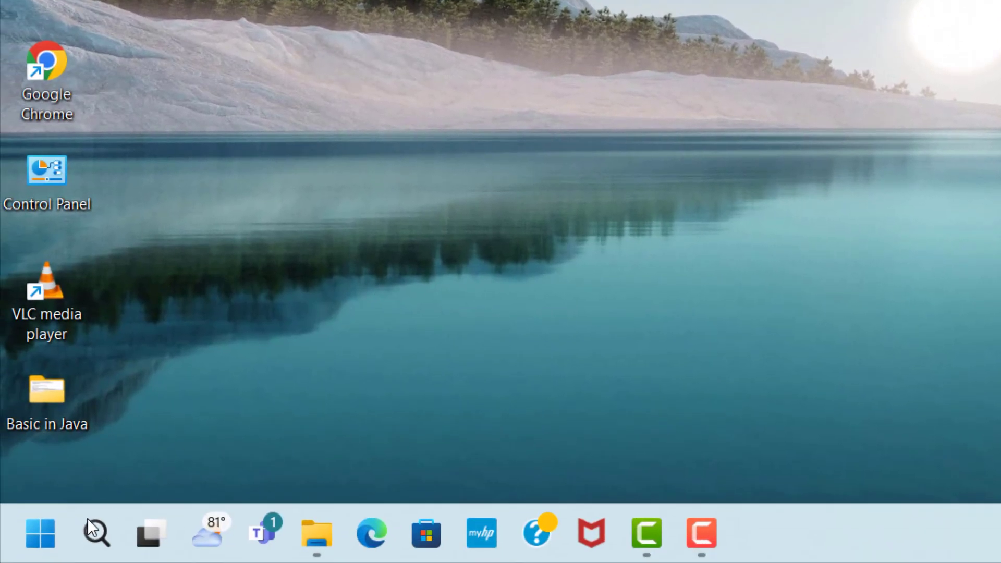
{"action": "left_click", "coordinate": [90, 548]}
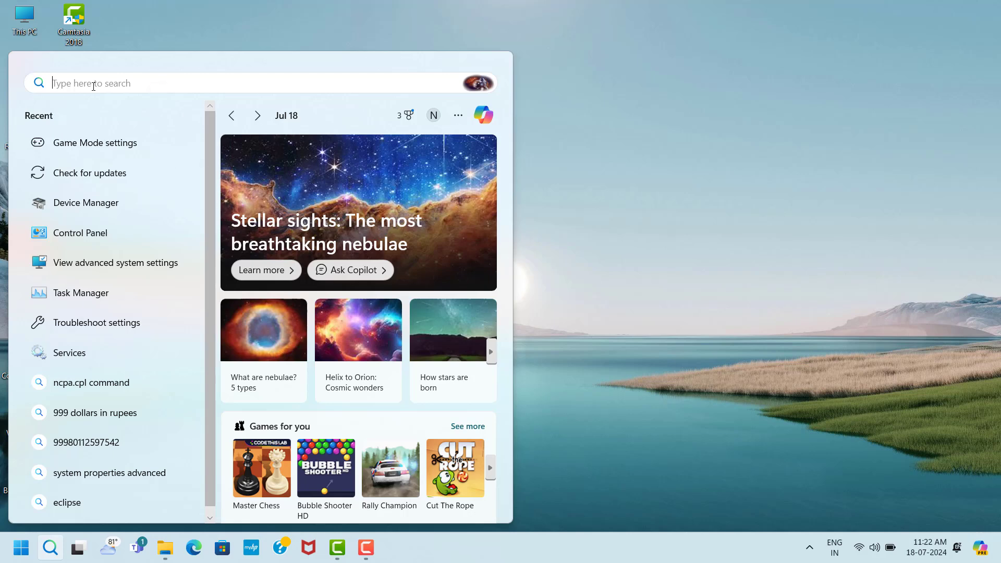
{"action": "type", "text": "dev"}
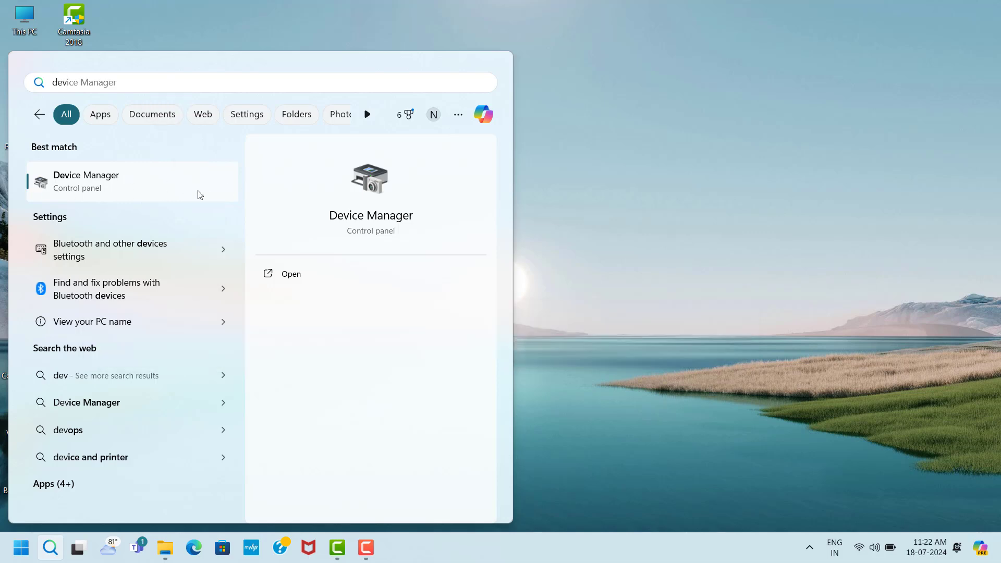
{"action": "left_click", "coordinate": [172, 197]}
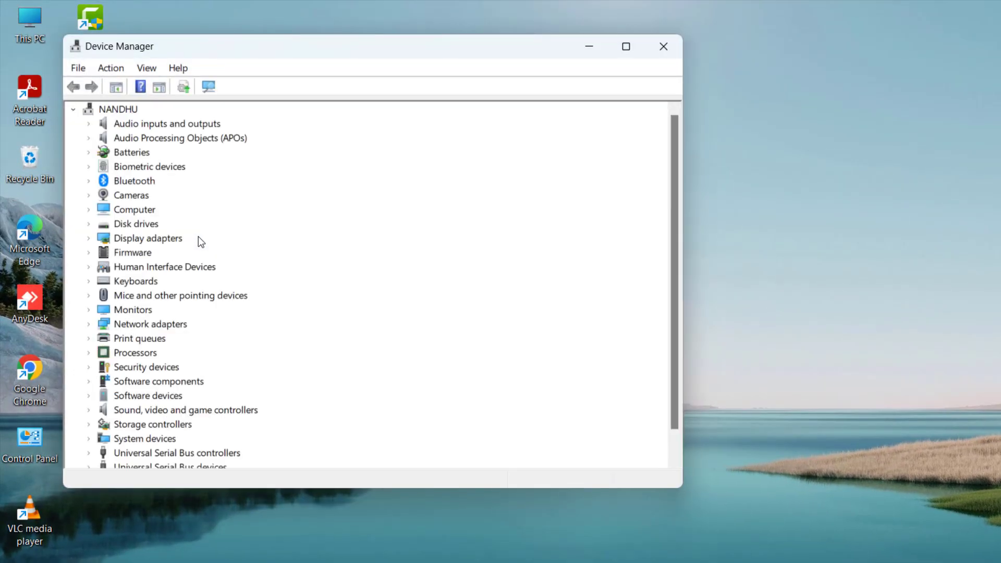
Expand Display adapters and start the driver update for Intel(R) Iris(R) Xe Graphics
{"action": "left_click", "coordinate": [151, 238]}
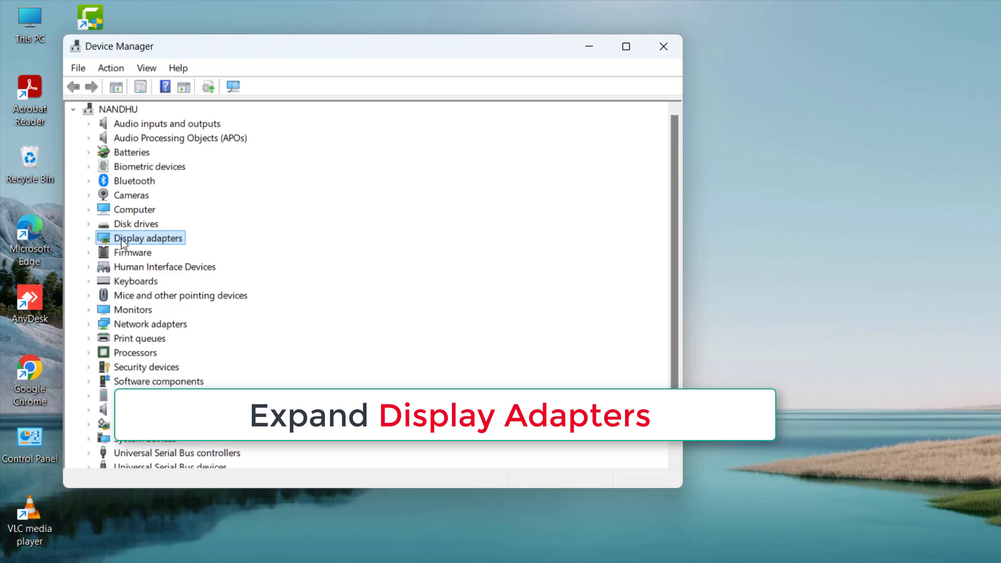
{"action": "left_click", "coordinate": [88, 239]}
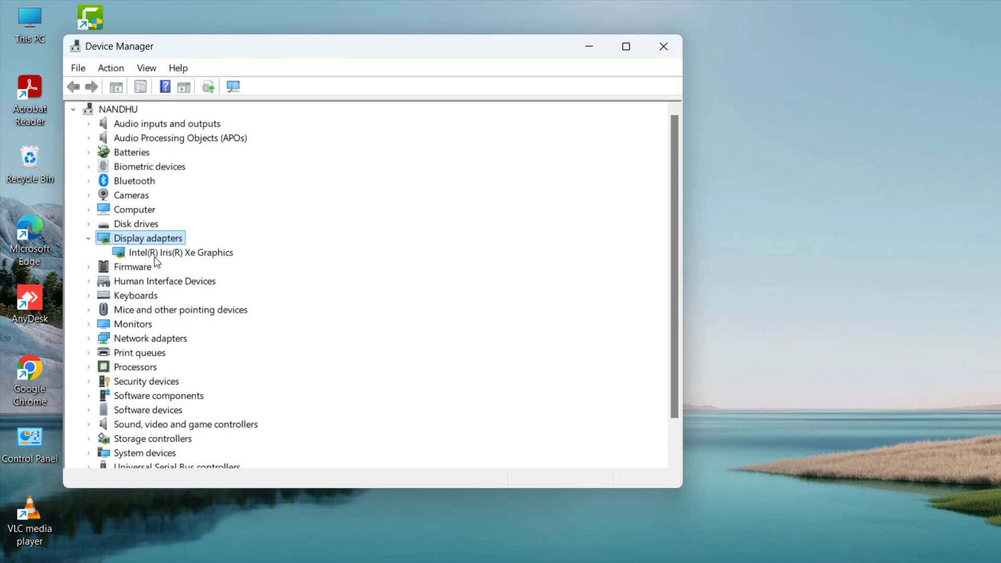
{"action": "left_click", "coordinate": [129, 255]}
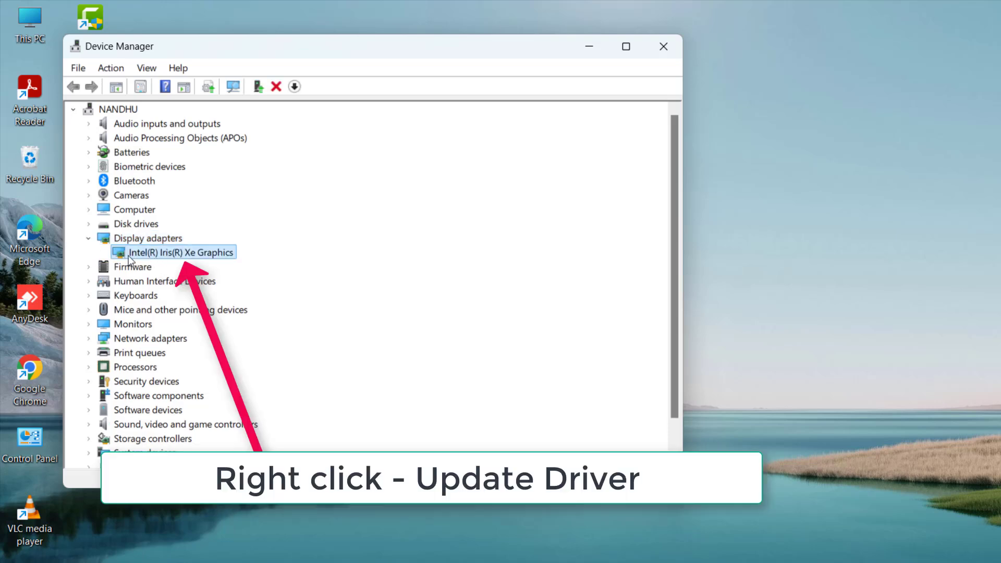
{"action": "right_click", "coordinate": [194, 254]}
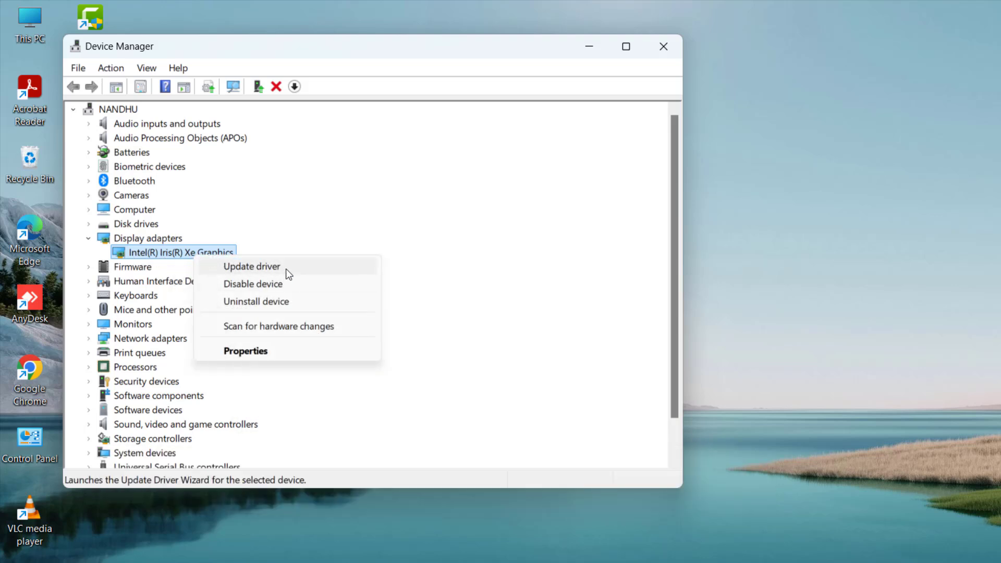
{"action": "left_click", "coordinate": [236, 268]}
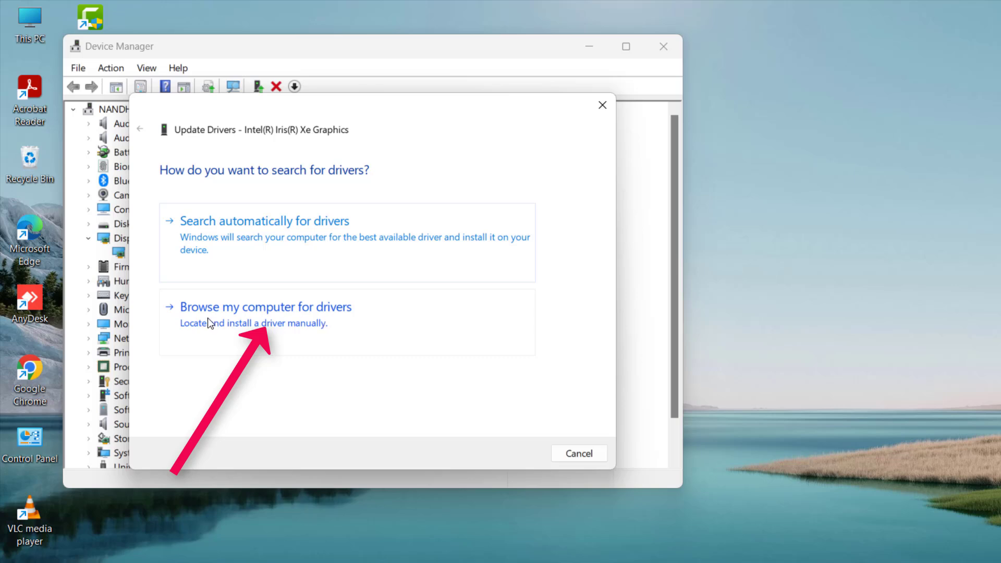
Browse the computer for drivers, choose Intel(R) Iris(R) Xe Graphics from the list of available drivers and install it
{"action": "left_click", "coordinate": [304, 320]}
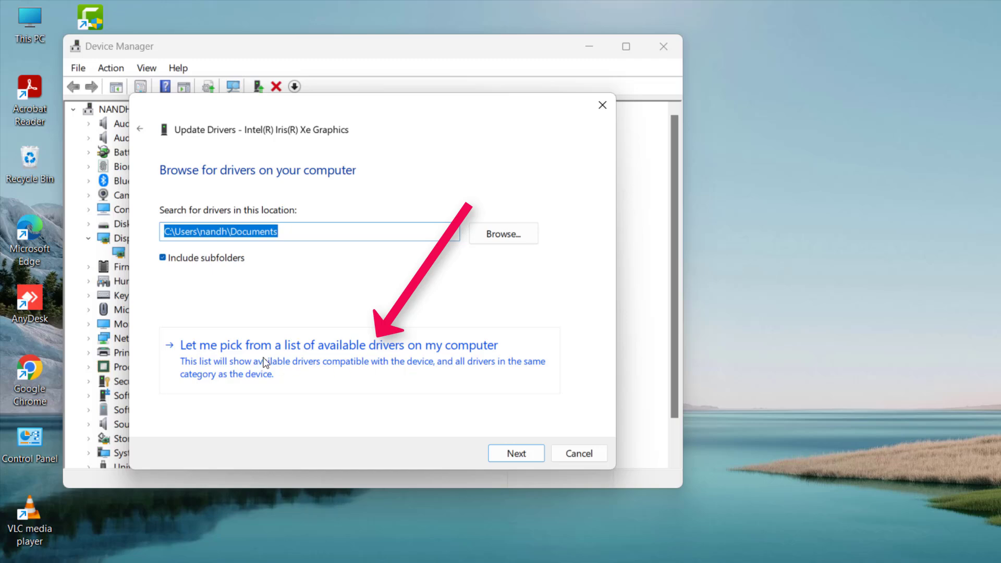
{"action": "left_click", "coordinate": [365, 363]}
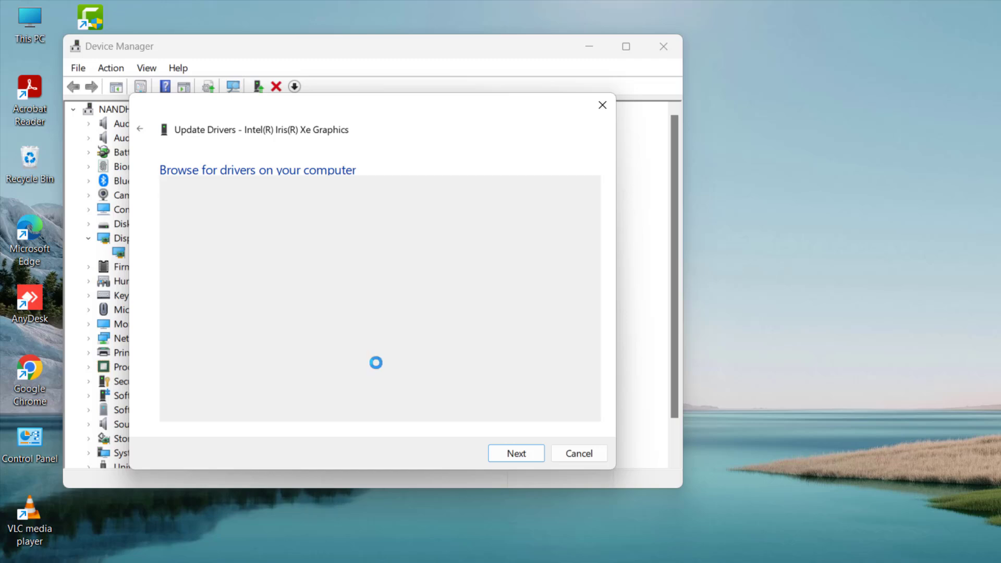
{"action": "left_click", "coordinate": [263, 310]}
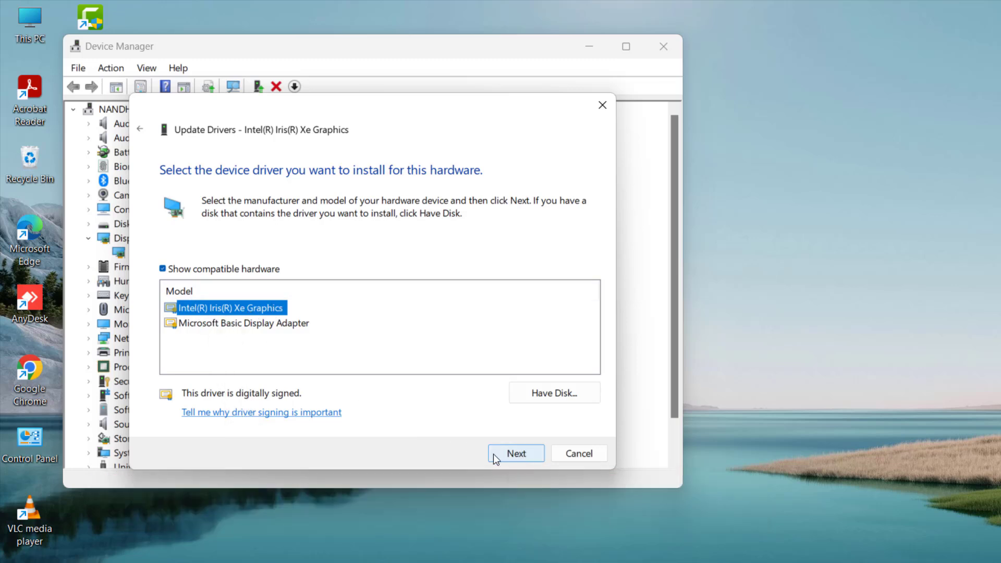
{"action": "left_click", "coordinate": [516, 453]}
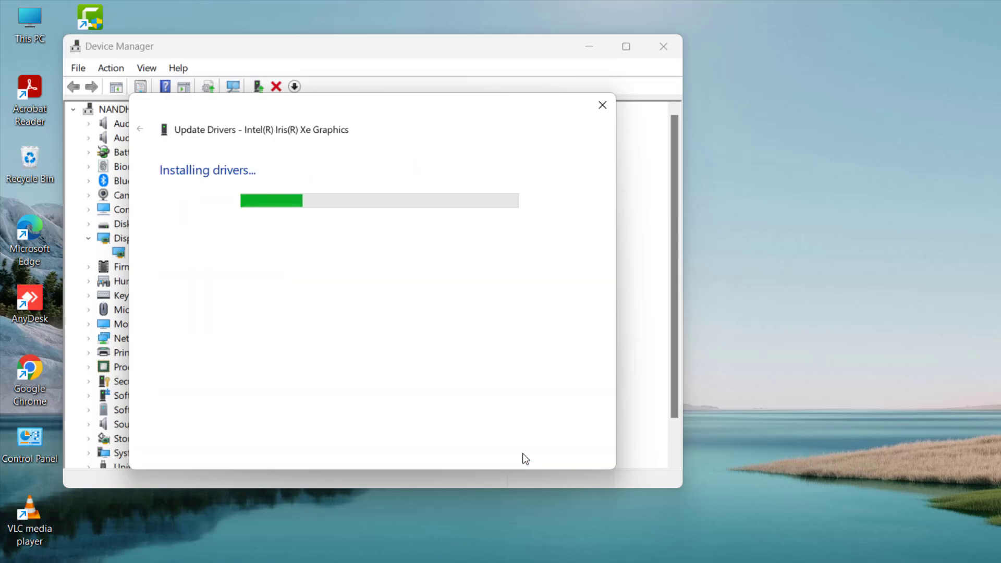